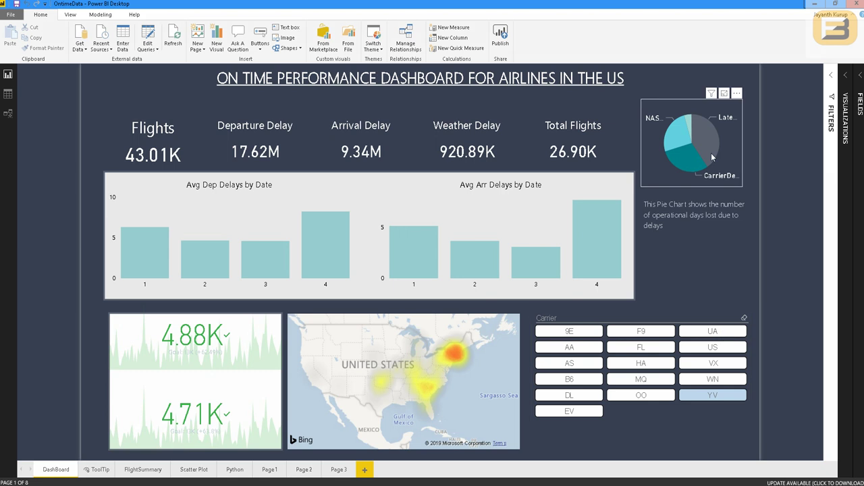
- Add carrier WN to the Carrier slicer and cross-filter the dashboard by one delay-type pie slice
mouse_move(711, 153)
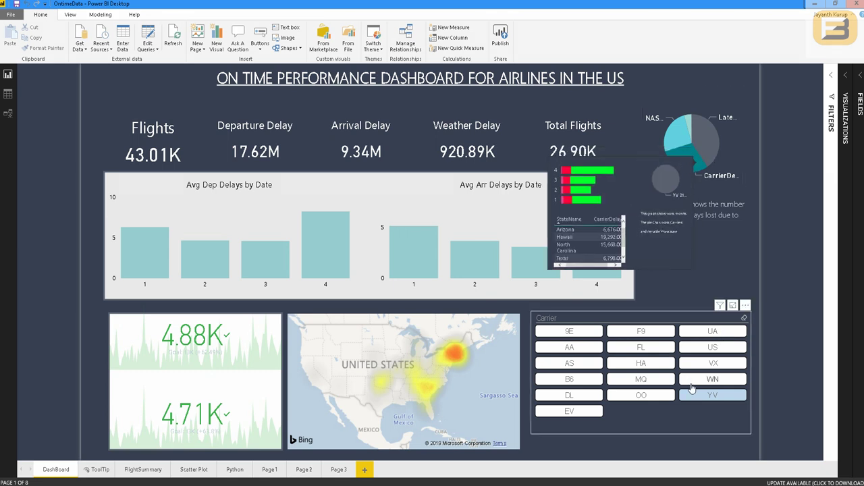
left_click(712, 379, "ctrl")
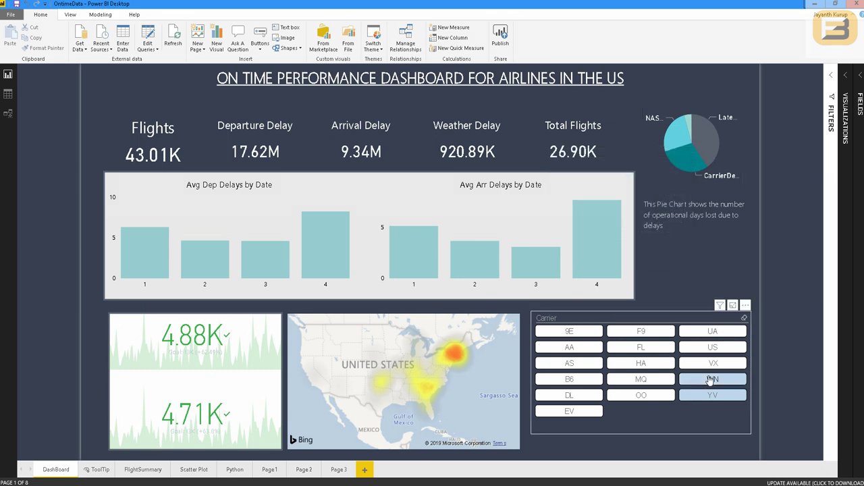
left_click(698, 140)
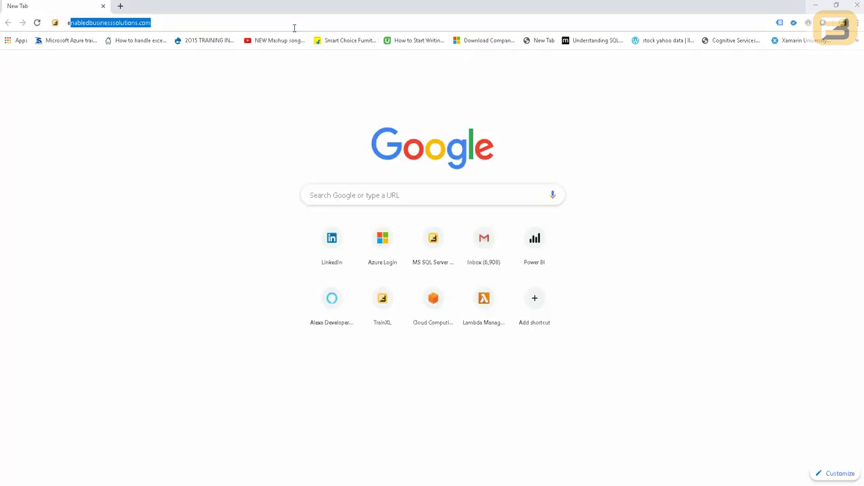
- Replace the address with 'linke' and go to the autocompleted linkedin.com feed
type("na")
key("ctrl+a")
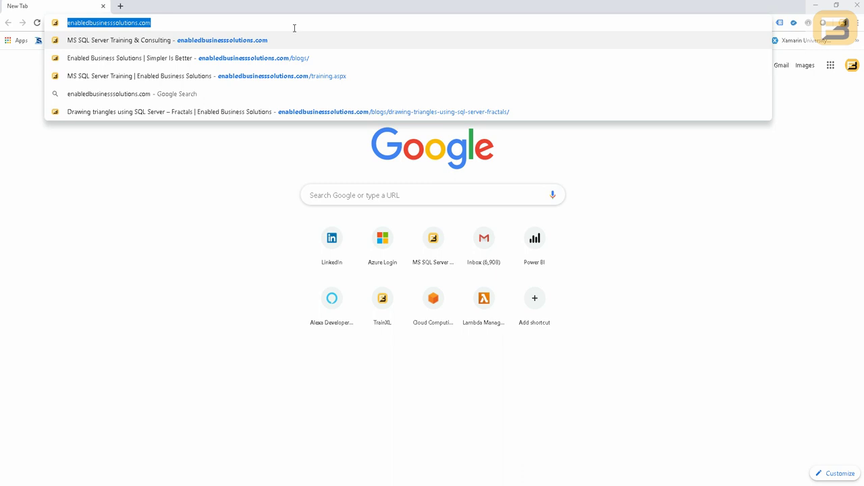
type("linkedin")
key("Return")
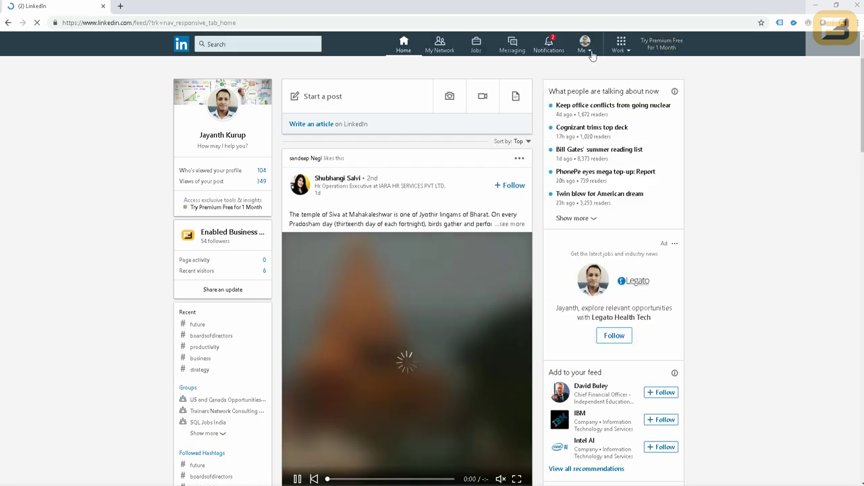
- Open the Enabled Business Solutions company page from the Me menu, then return to Power BI
left_click(590, 52)
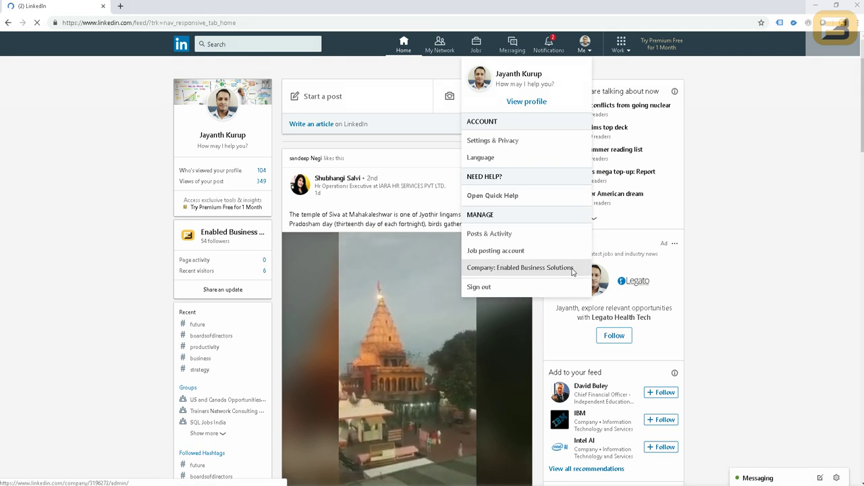
left_click(708, 261)
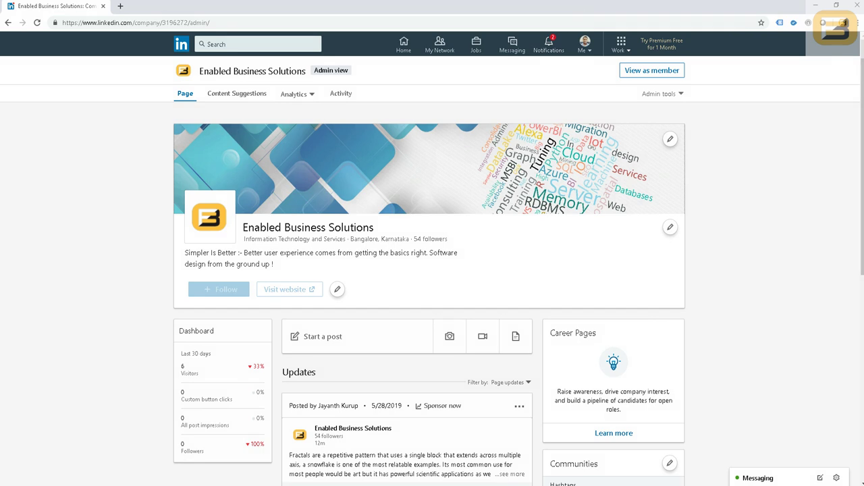
key("alt+Tab")
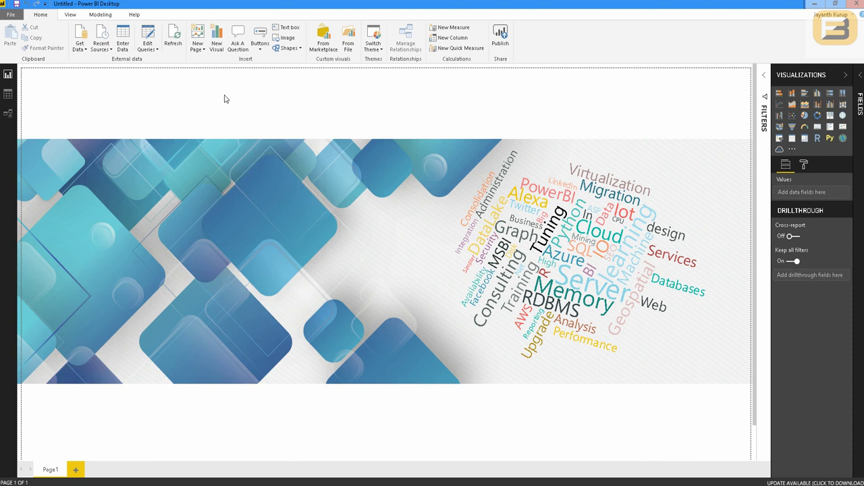
- Open the page Format settings and expand the Wallpaper section holding Blue Banner.jpg
left_click(803, 165)
left_click(780, 234)
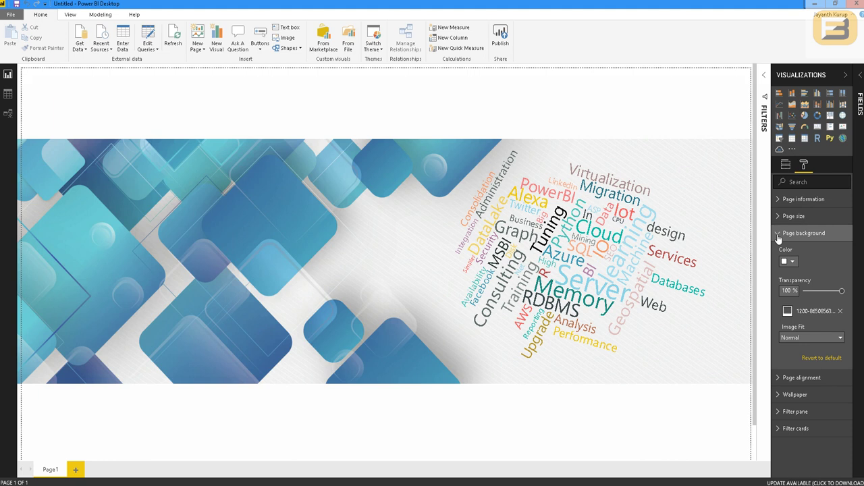
left_click(778, 237)
left_click(781, 268)
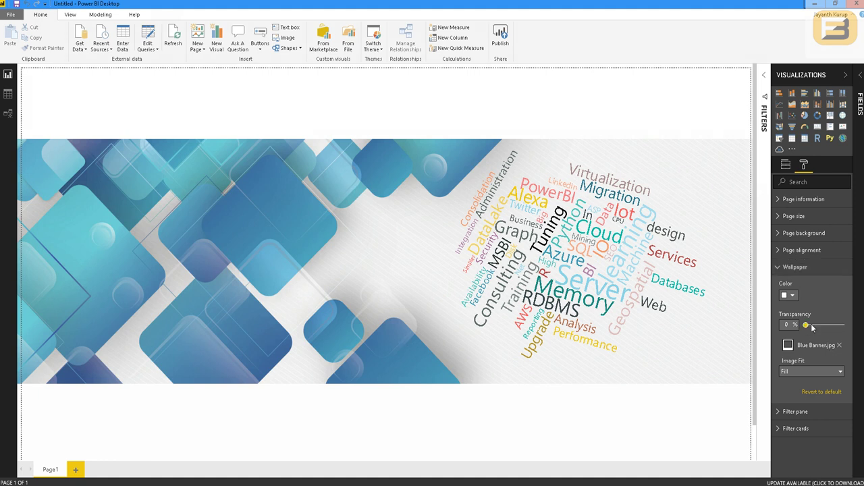
- Raise the Blue Banner.jpg wallpaper transparency to 28%
mouse_move(806, 326)
left_mouse_down()
mouse_move(829, 329)
mouse_move(817, 336)
left_mouse_up()
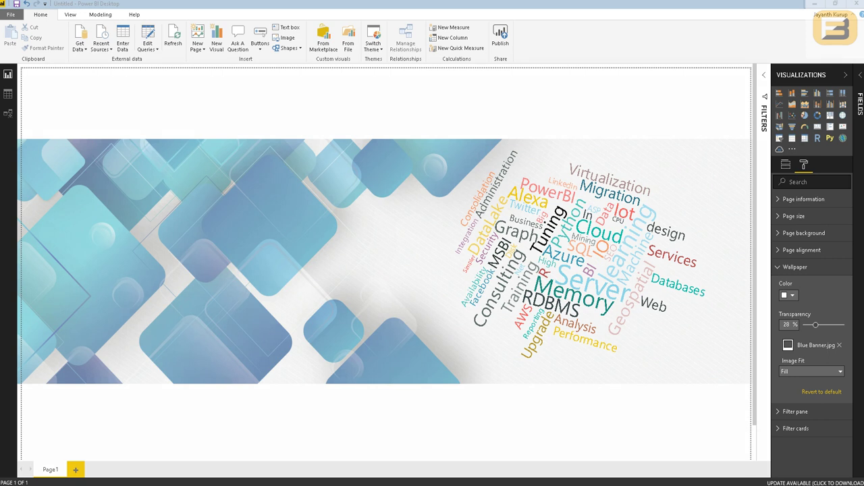
- Bring the ketwords.xlsx workbook up full screen and check the Big Data count
key("alt+Tab")
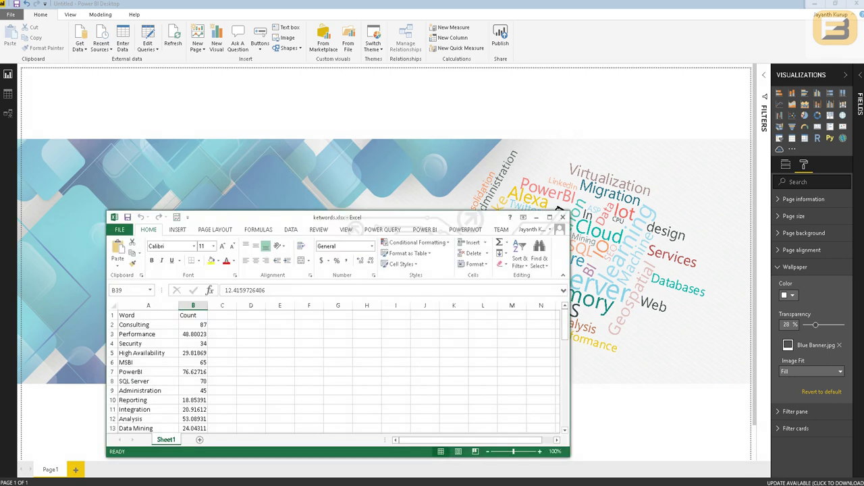
double_click(463, 221)
left_click(81, 272)
scroll(86, 286, "down", 1)
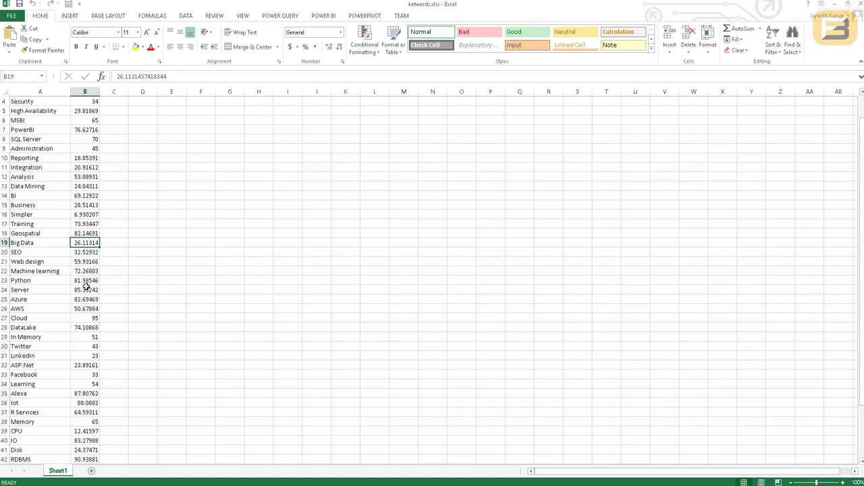
scroll(87, 286, "down", 8)
scroll(87, 280, "up", 9)
- Review keywords High Availability, Performance, PowerBI, SQL Server and the SQL Server count of 70
left_click(44, 139)
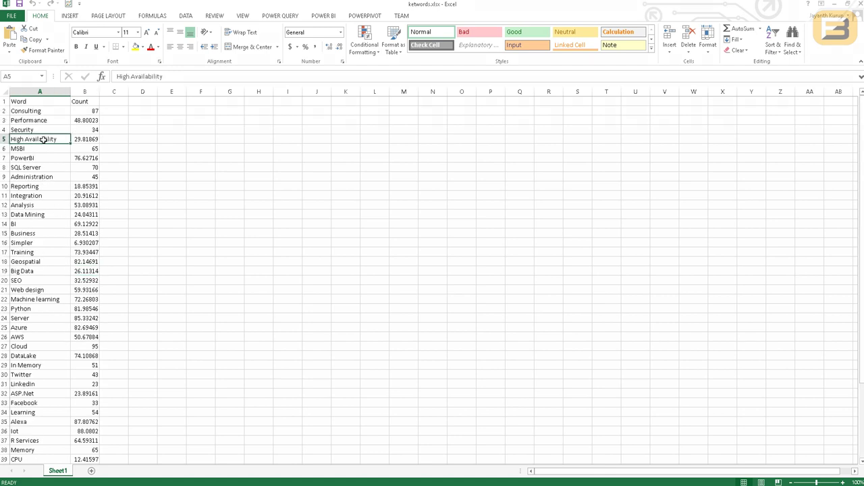
left_click(31, 121)
left_click(20, 158)
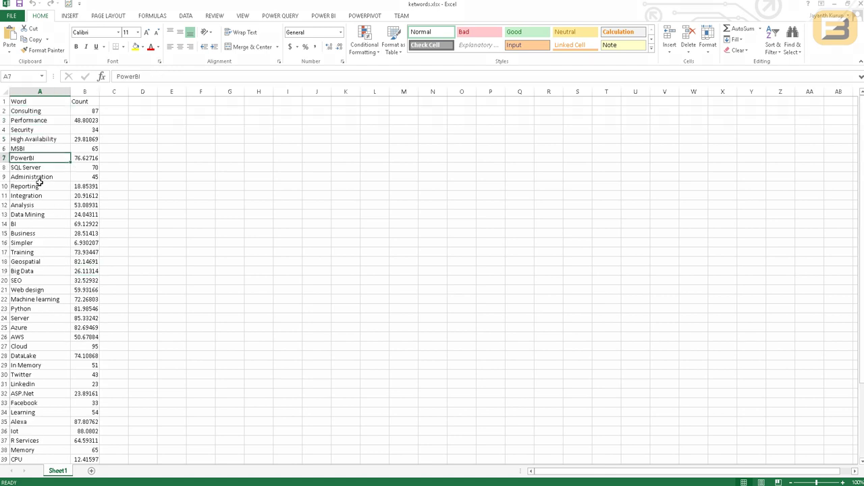
left_click(39, 168)
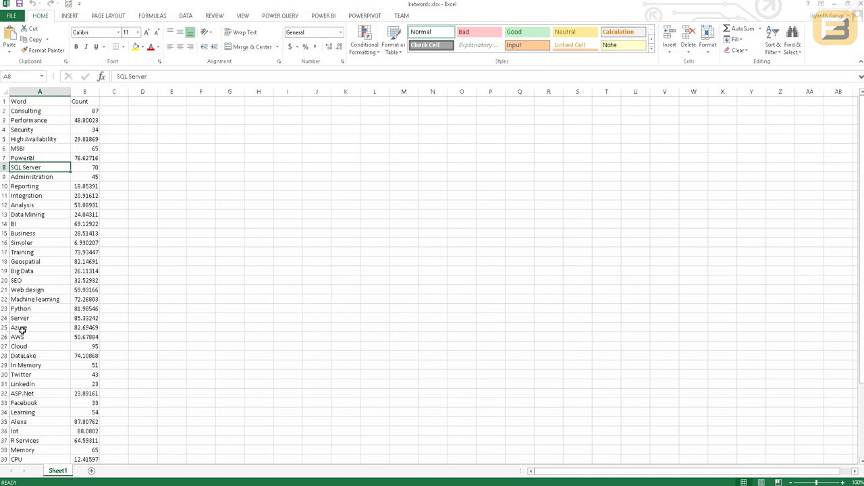
left_click(89, 167)
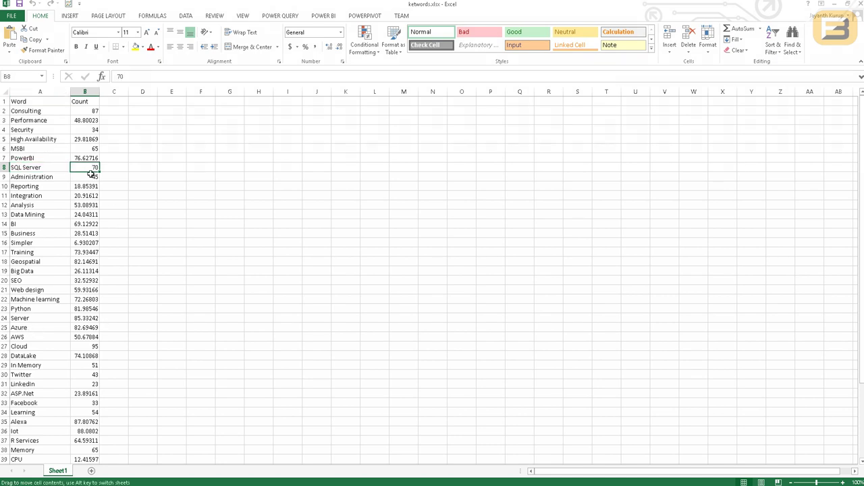
left_click(88, 356)
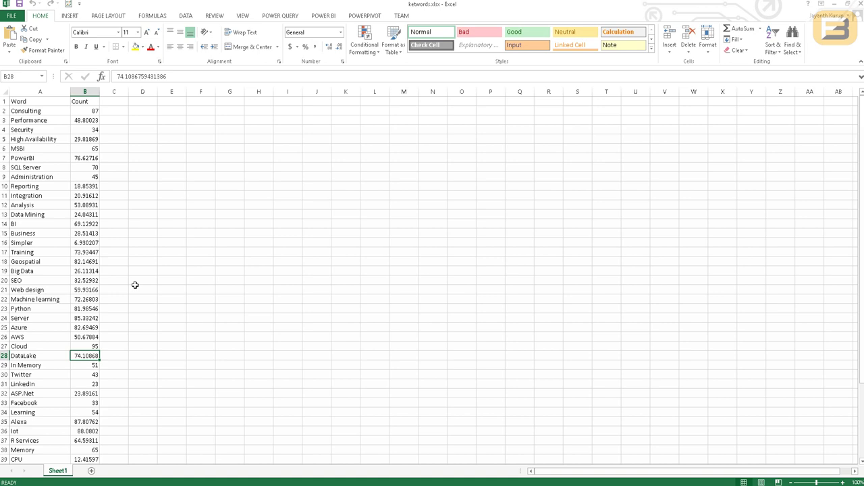
left_click(87, 168)
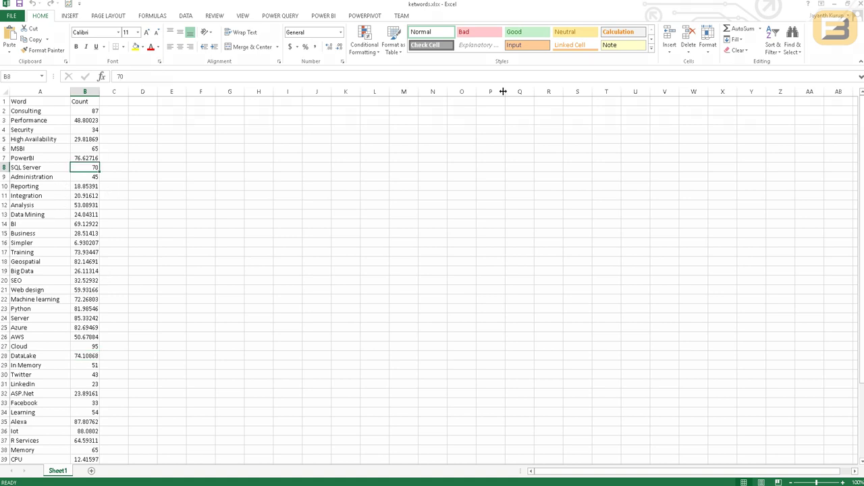
scroll(67, 279, "down", 8)
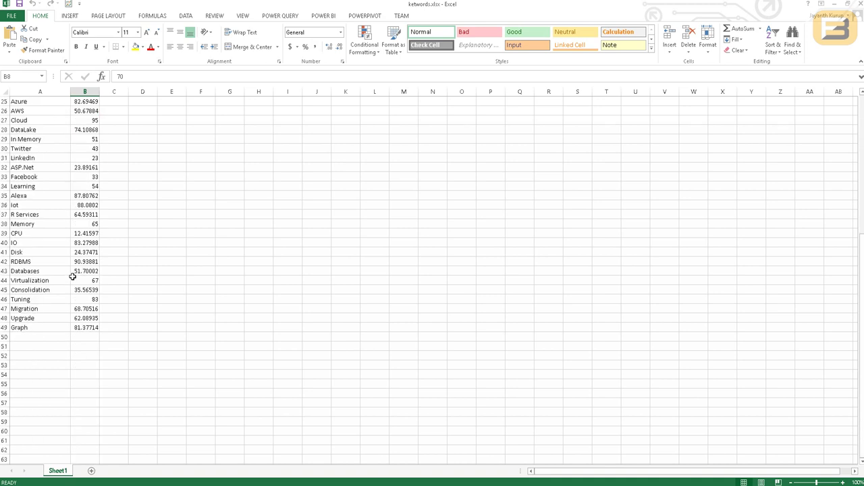
scroll(72, 277, "up", 4)
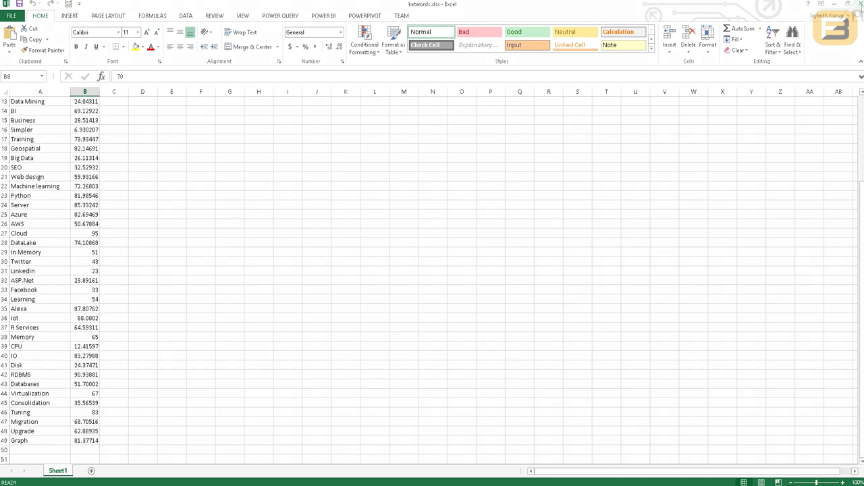
- Load Sheet1 of the ketwords.xlsx workbook into the report via Get Data > Excel
key("alt+Tab")
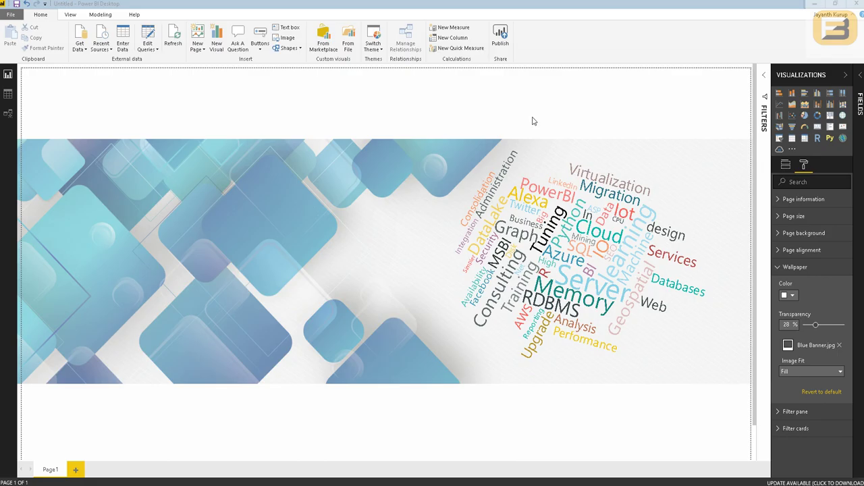
left_click(80, 47)
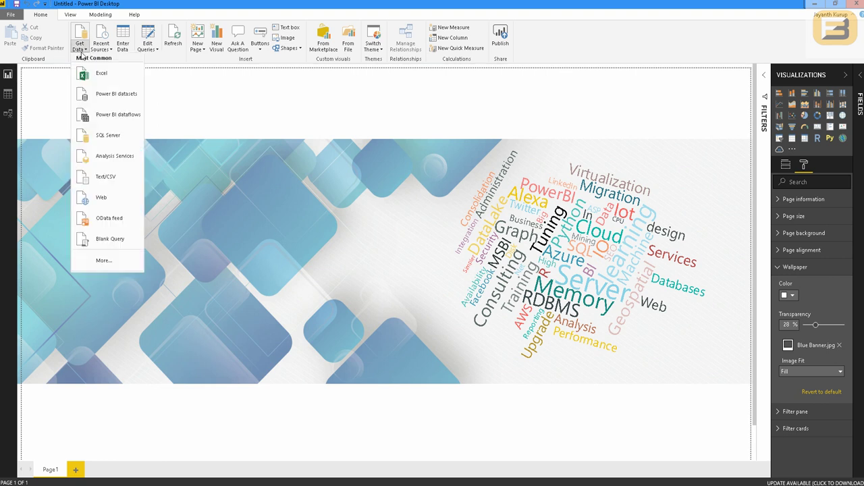
left_click(93, 75)
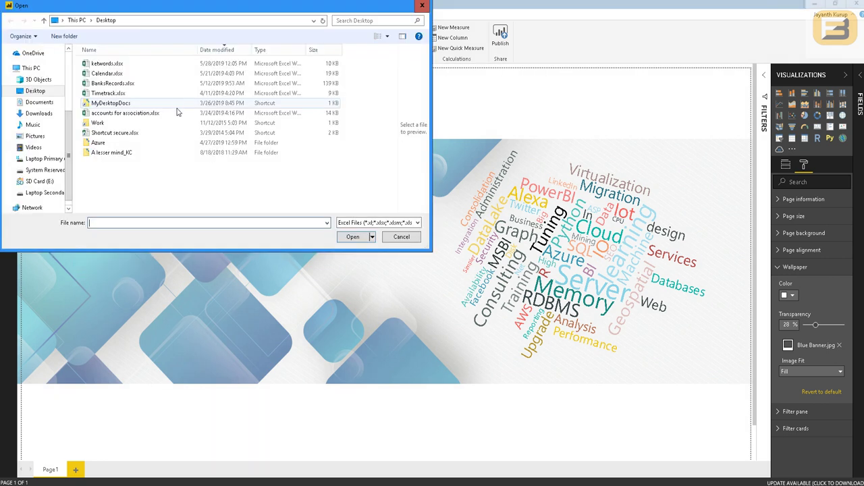
left_click(107, 63)
left_click(351, 236)
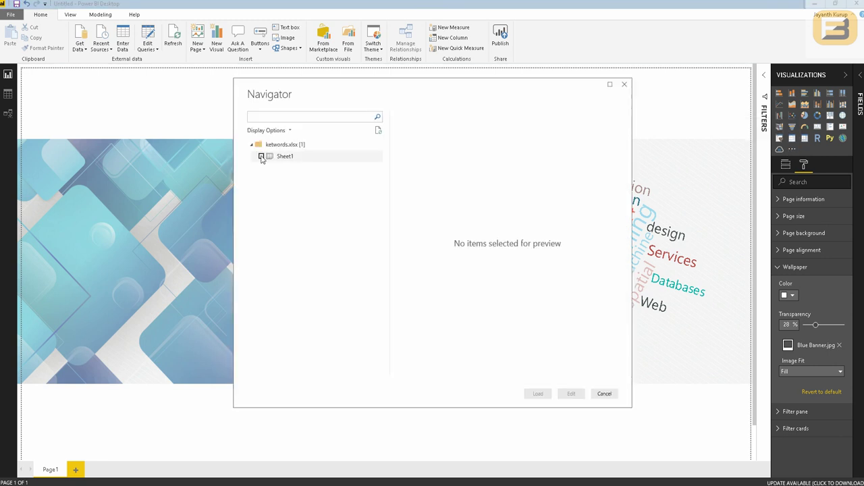
left_click(261, 157)
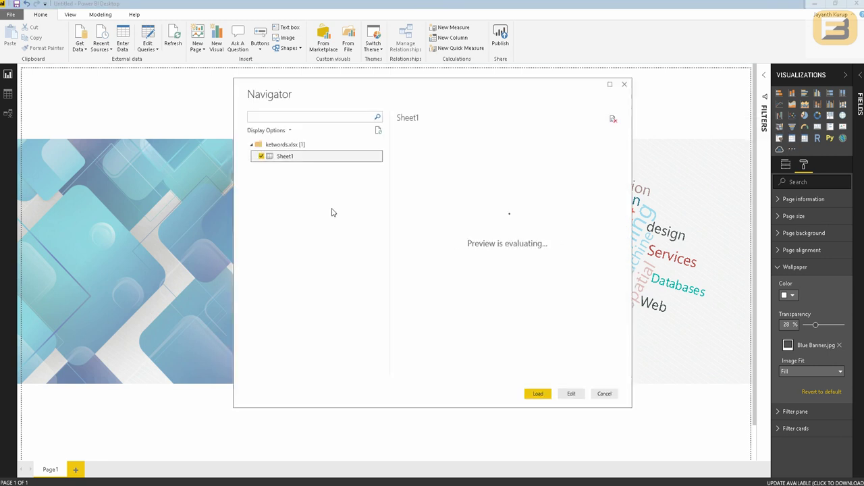
left_click(538, 394)
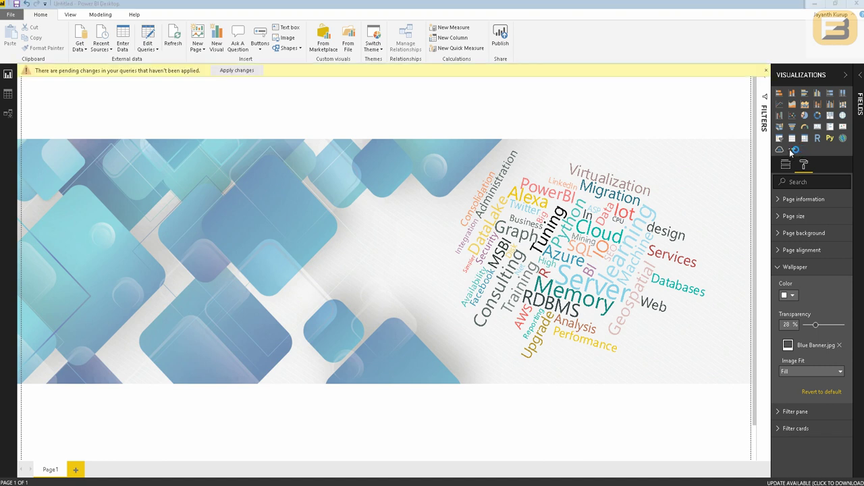
left_click(223, 71)
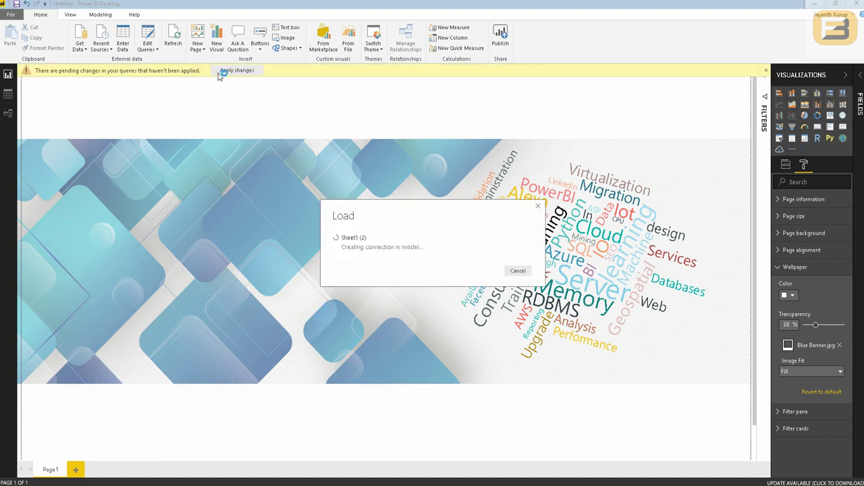
left_click(793, 150)
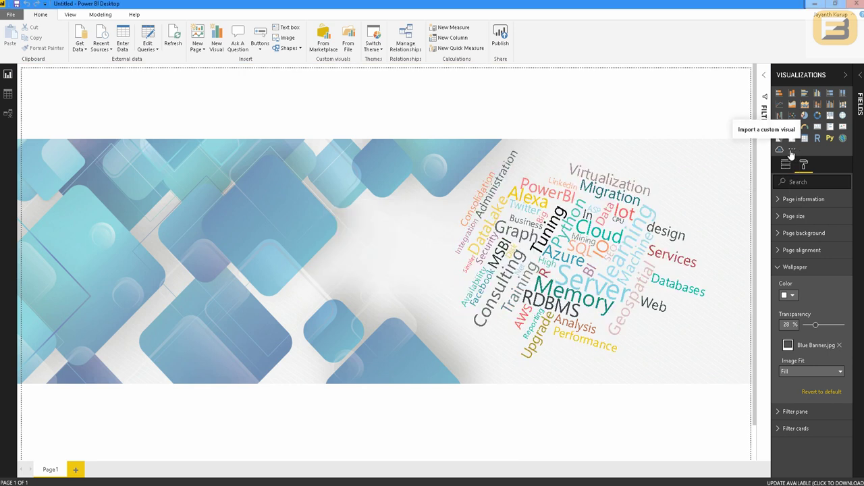
left_click(792, 150)
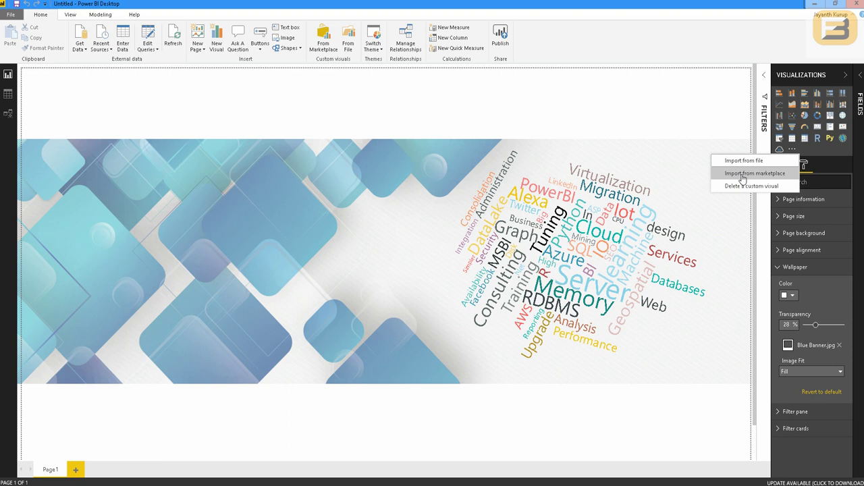
left_click(742, 177)
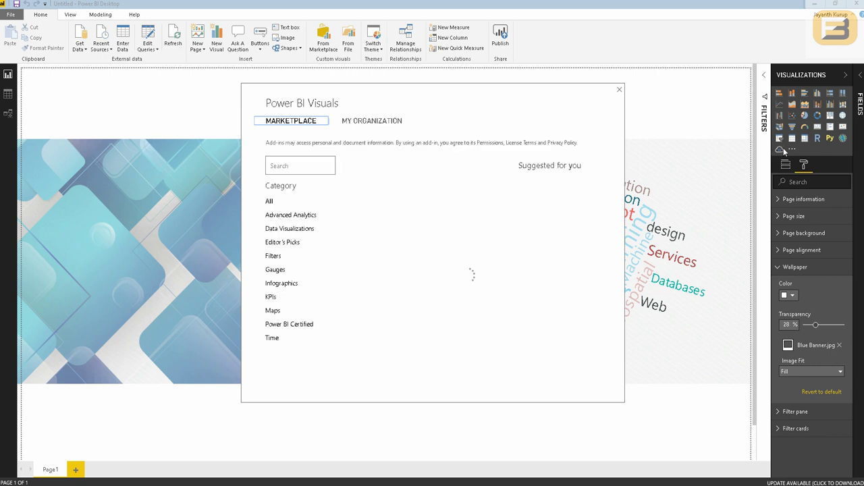
left_click(280, 169)
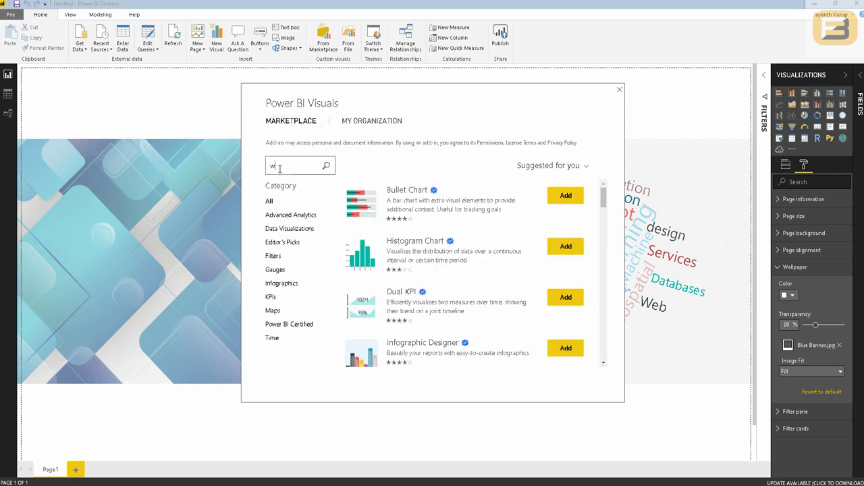
key("Return")
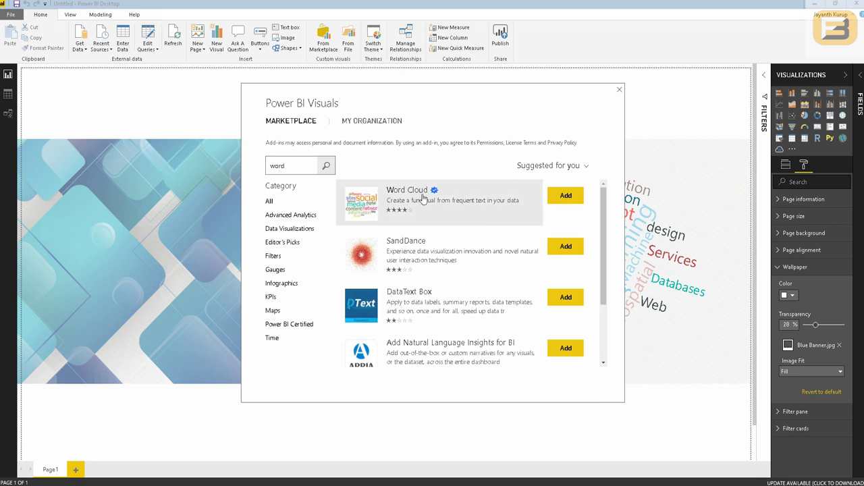
left_click(619, 89)
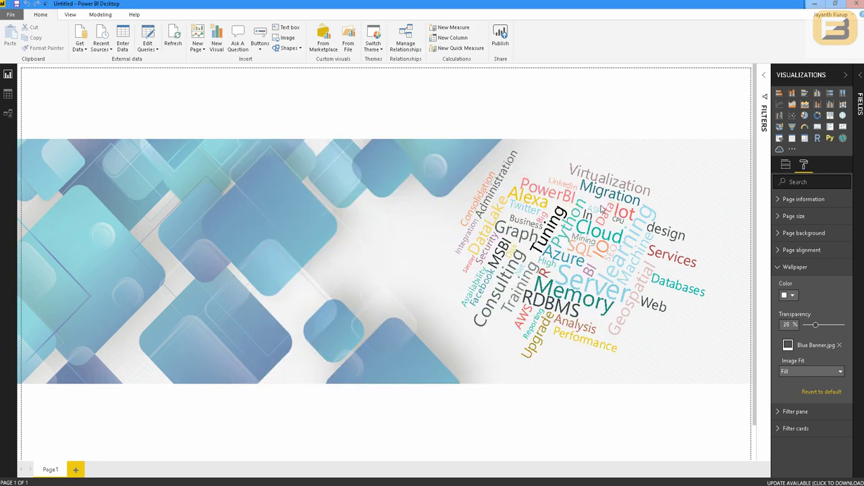
- Check Sheet1's Word and Count fields, then select the word cloud to show its Category and Values
mouse_move(578, 216)
left_click(858, 140)
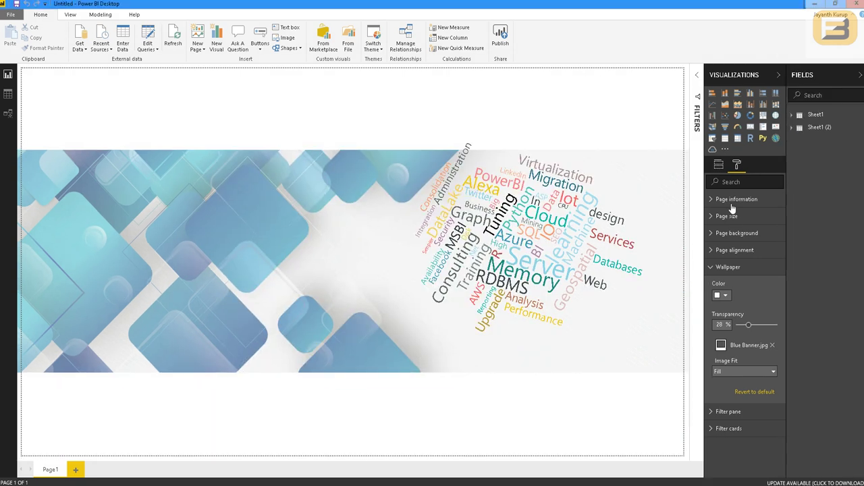
left_click(796, 117)
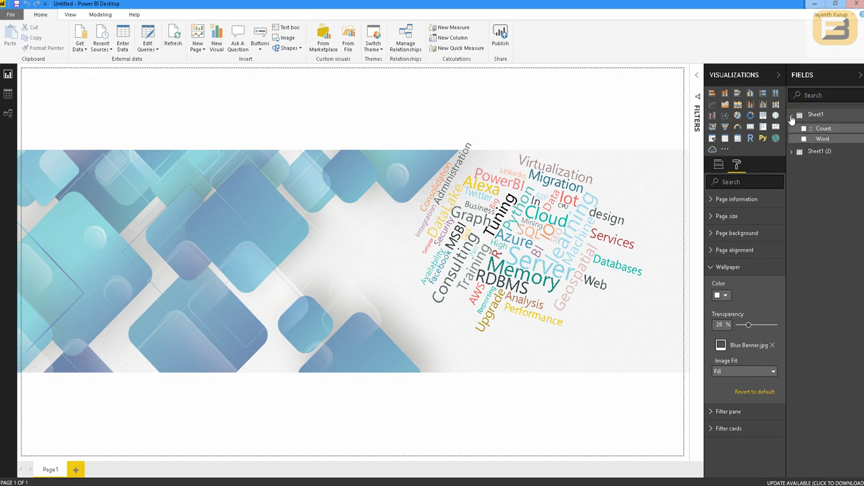
left_click(793, 115)
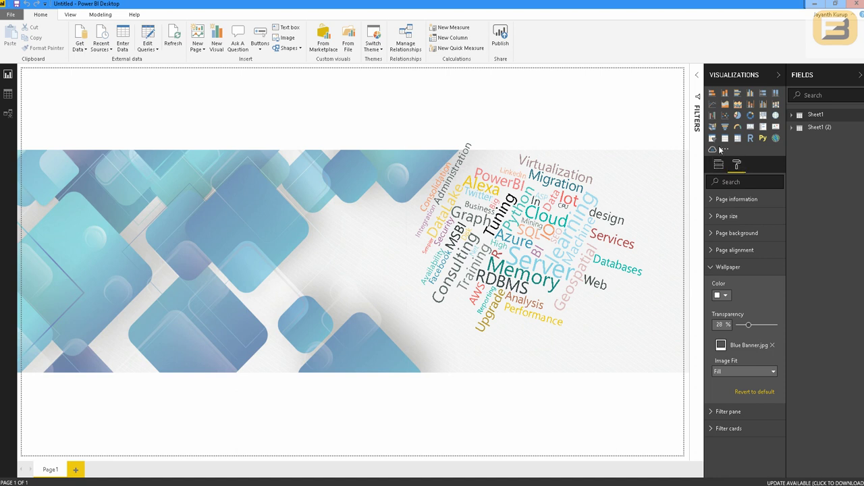
left_click(674, 174)
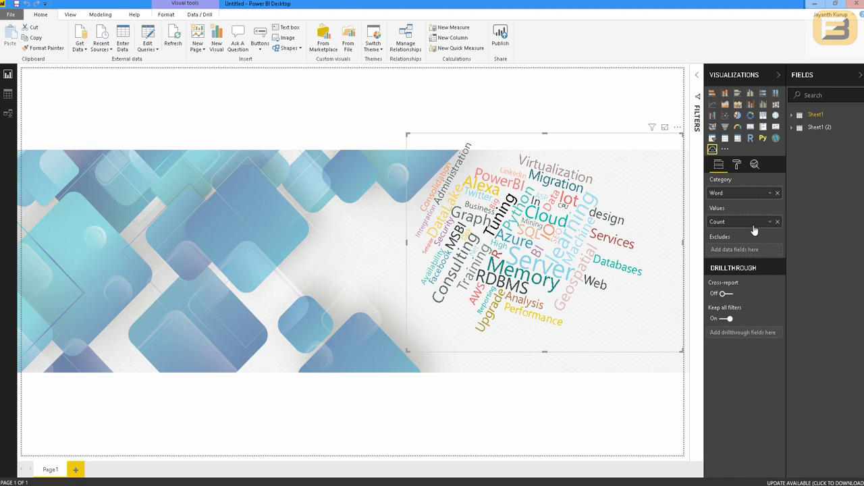
- Open the word cloud's Format settings and scroll through its per-word Data colors
left_click(737, 165)
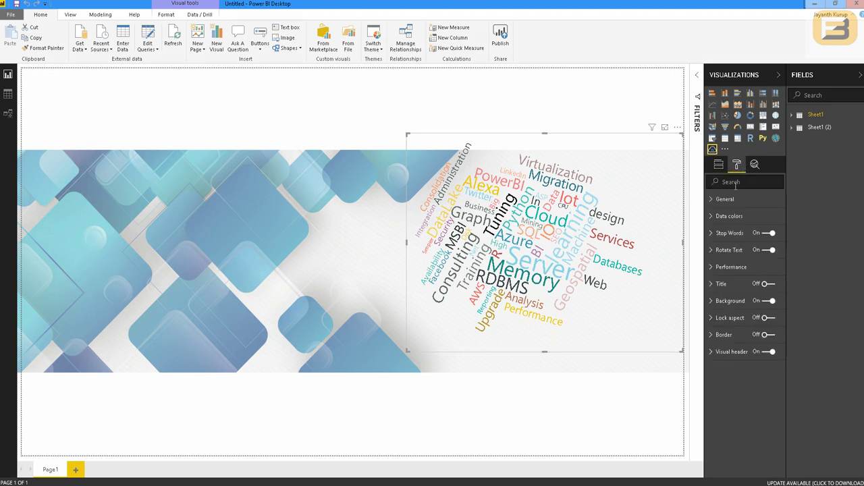
left_click(713, 217)
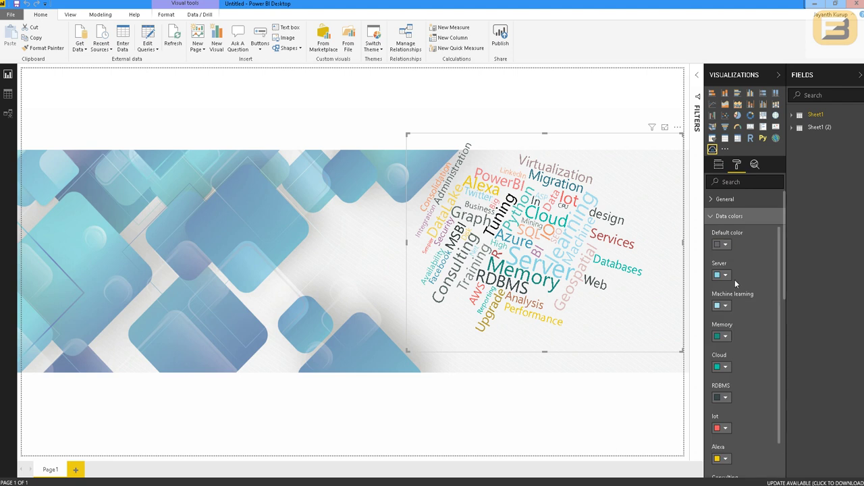
scroll(732, 290, "down", 3)
scroll(724, 318, "up", 3)
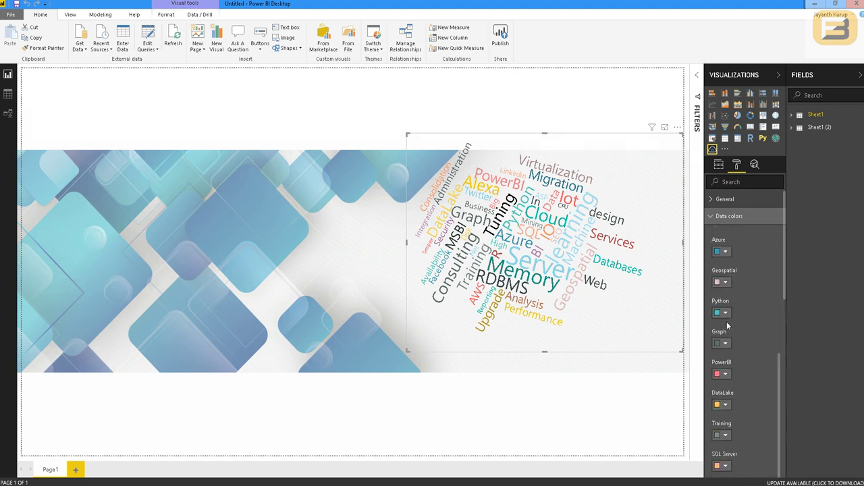
left_click(715, 216)
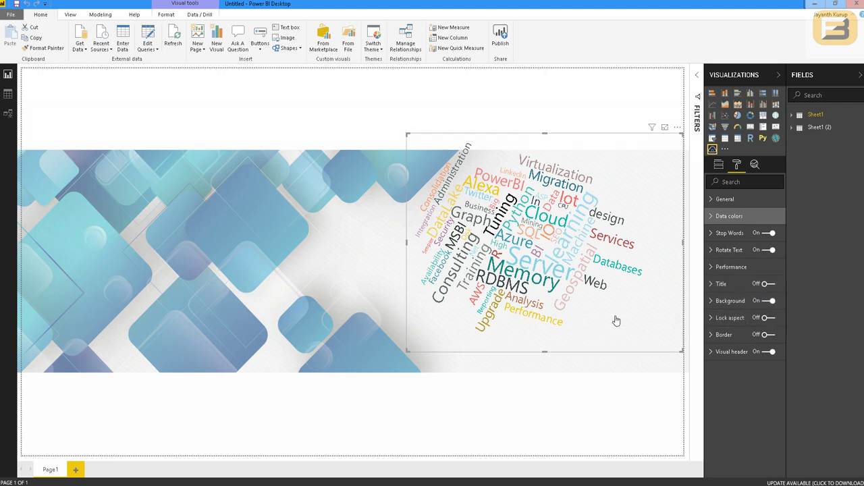
- Give the word cloud a white background at 100% transparency and nudge it slightly lower
left_click(722, 302)
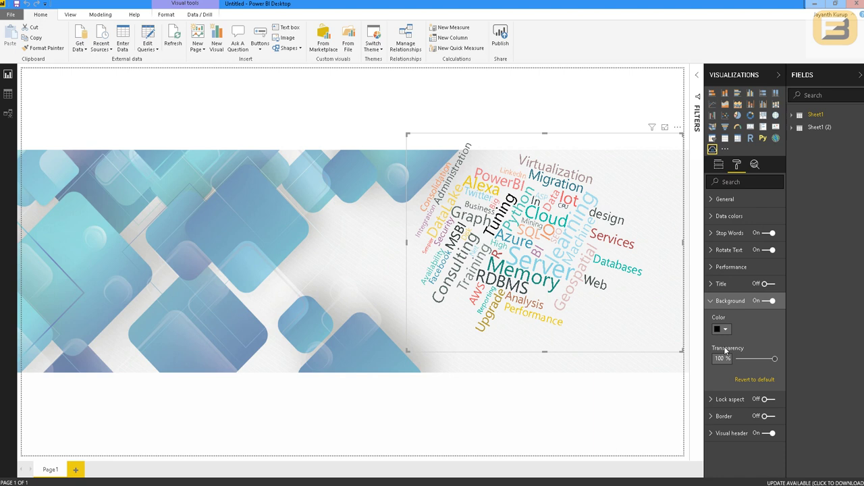
left_click(741, 362)
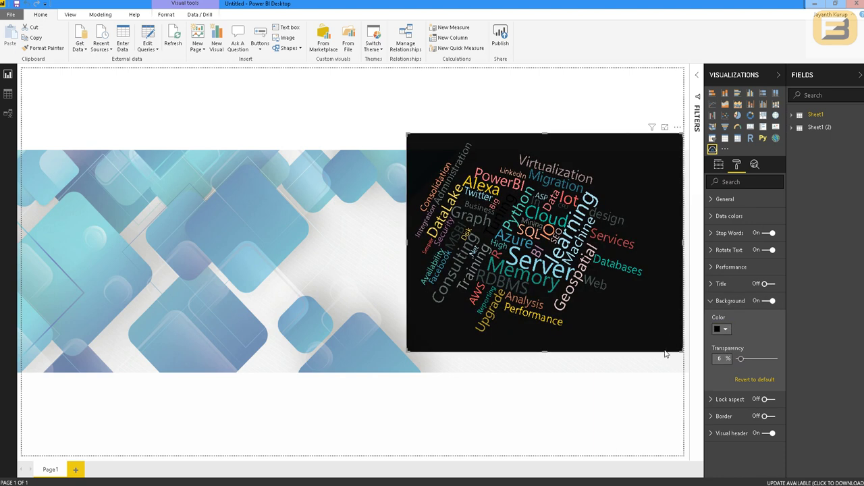
left_click_drag(665, 351, 666, 359)
left_click(725, 330)
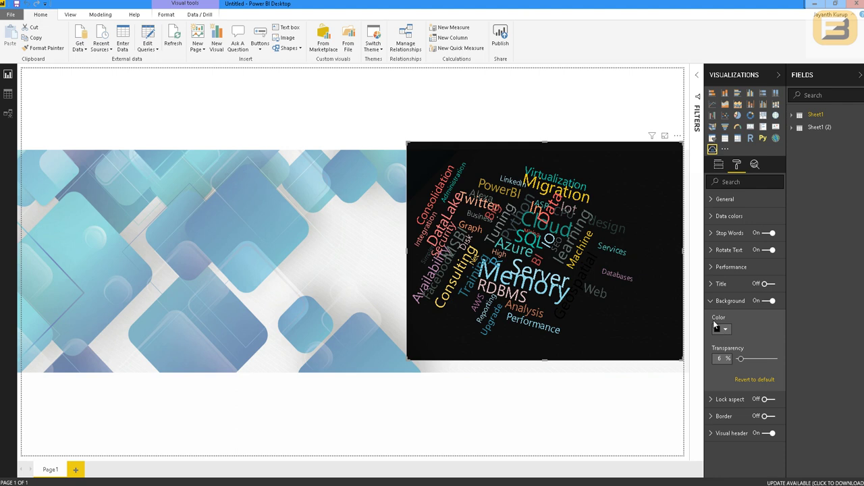
left_click(614, 336)
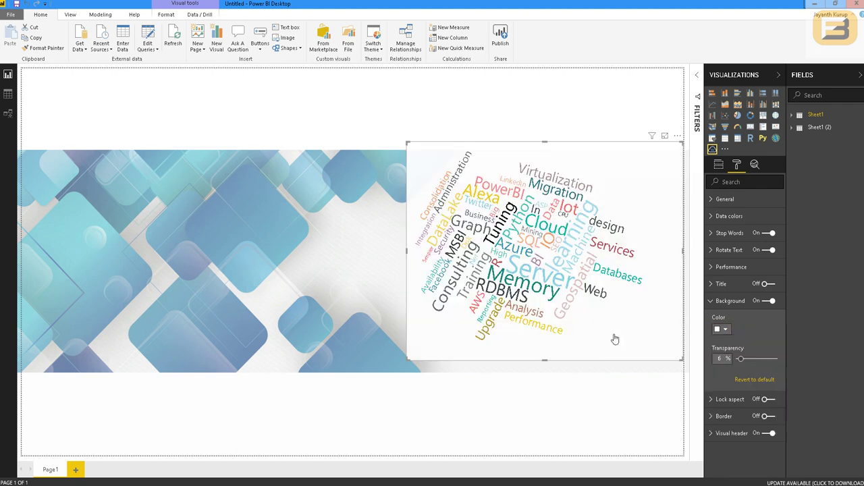
left_click_drag(741, 359, 757, 360)
left_click(778, 361)
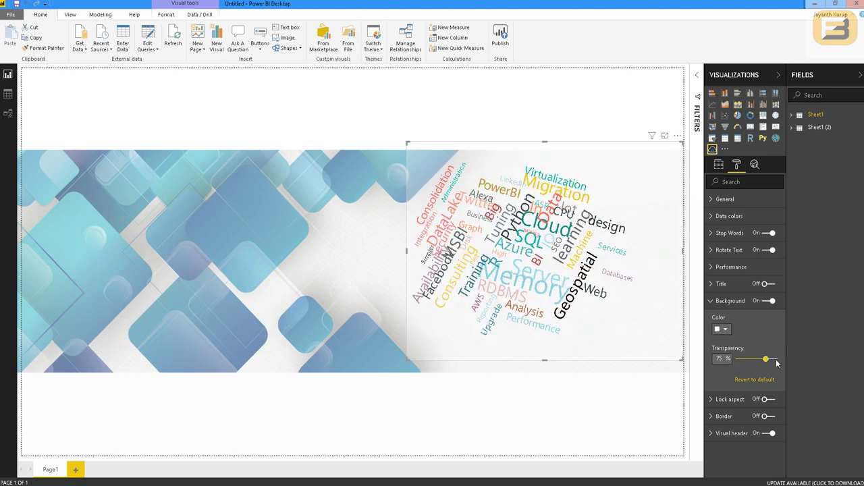
left_click(588, 392)
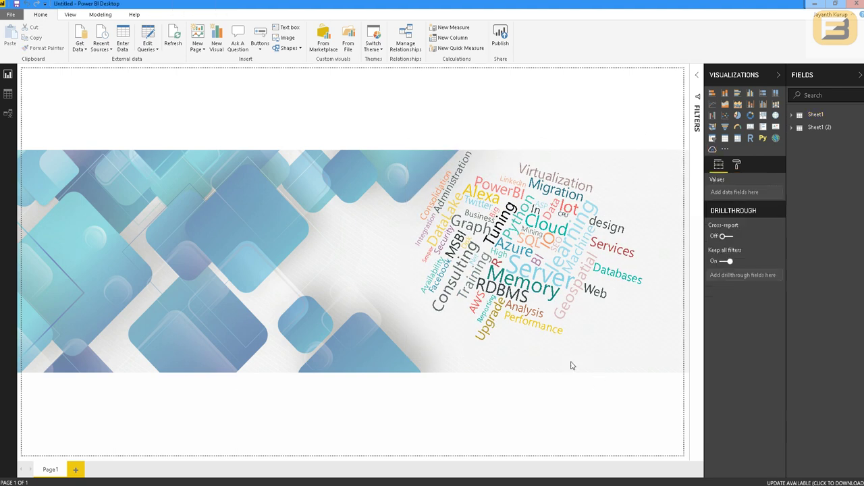
left_click(409, 148)
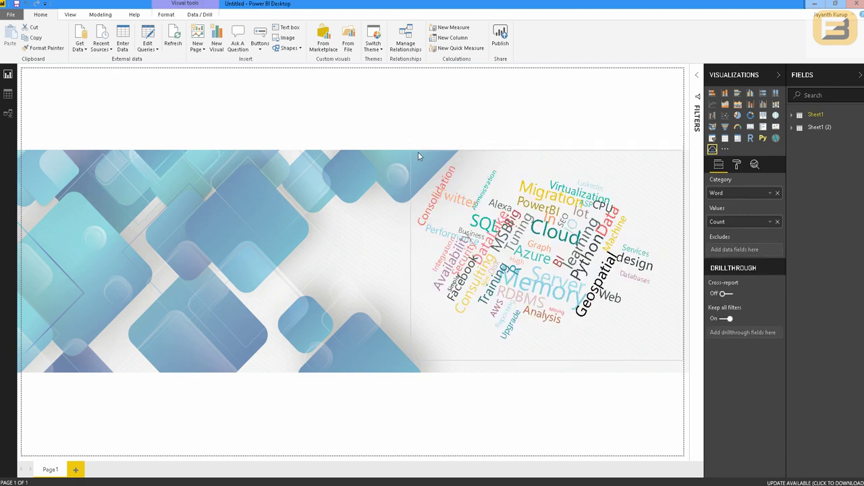
left_click(566, 133)
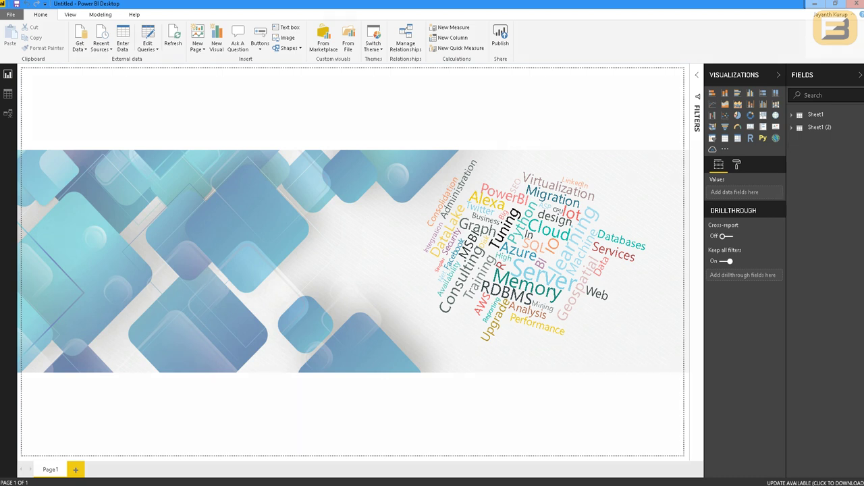
- Back in Chrome, run the Enabled Business blog search for 'word cloud'
key("alt+Tab")
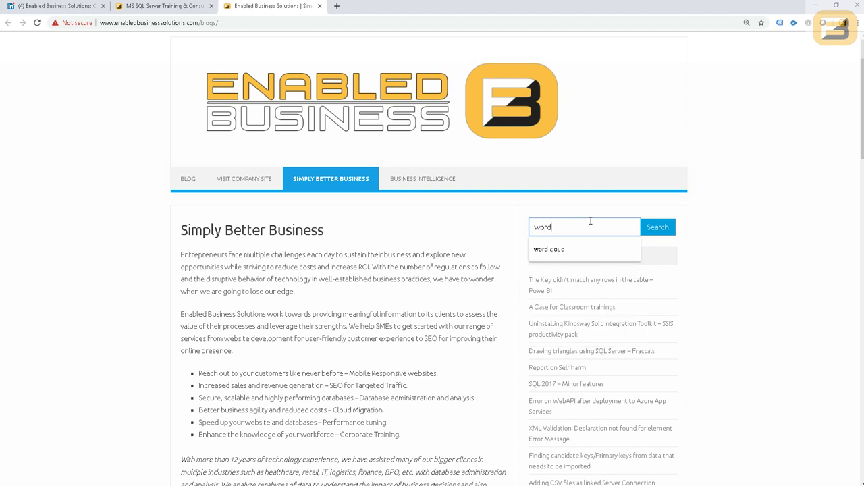
key("Down")
key("Return")
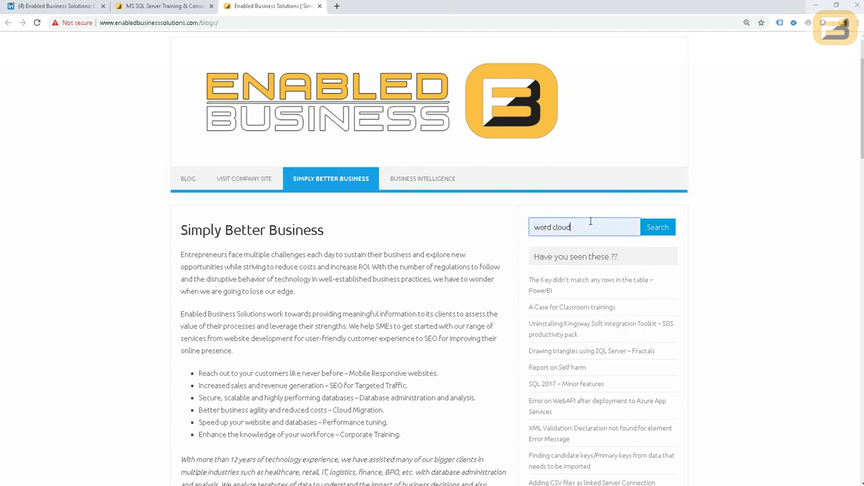
scroll(429, 263, "down", 1)
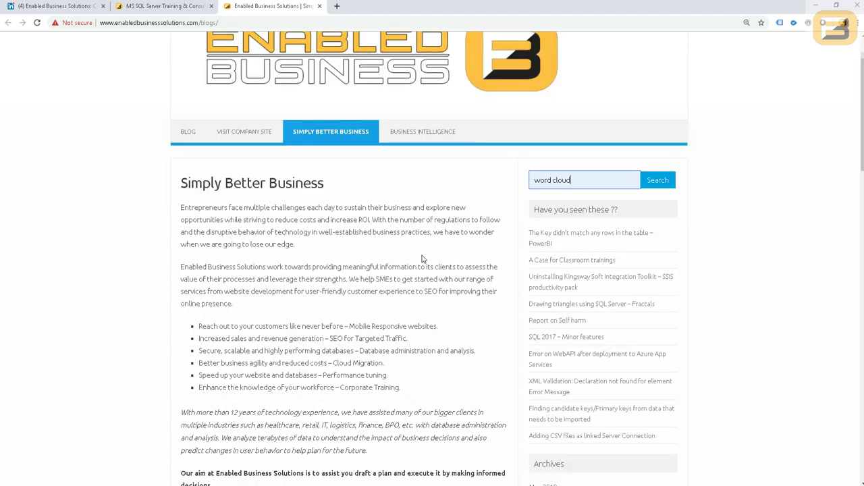
scroll(421, 258, "down", 2)
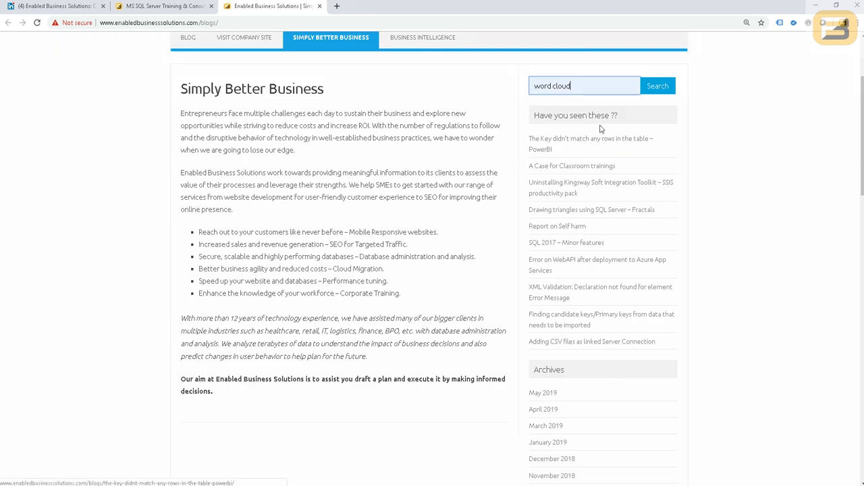
left_click(656, 94)
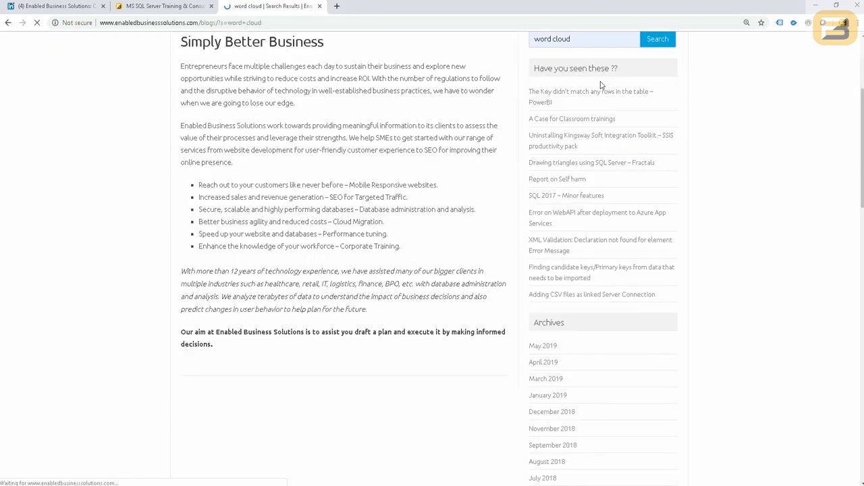
- Read the 'Word Cloud on Second Presidential Debate' post, then go back to the LinkedIn tab
left_click(232, 279)
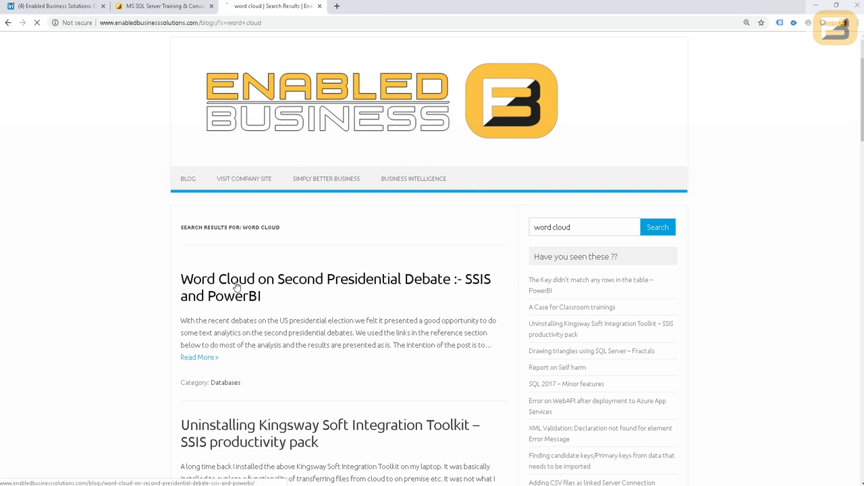
scroll(394, 292, "down", 10)
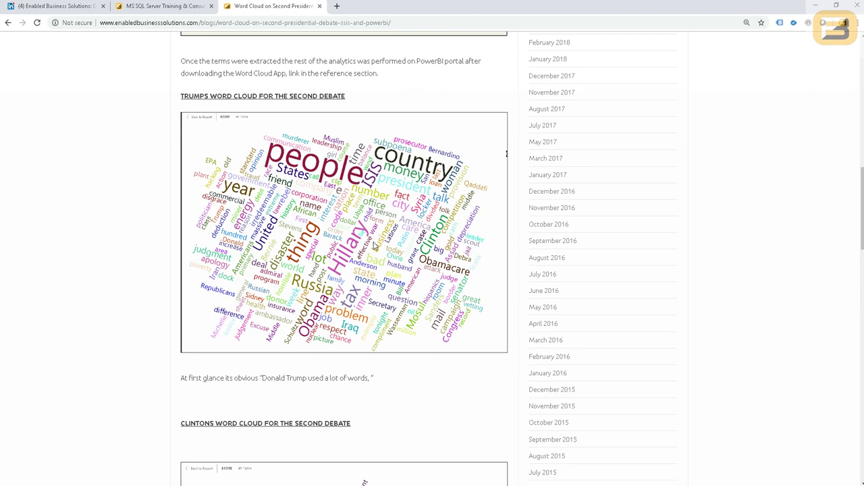
scroll(375, 247, "down", 4)
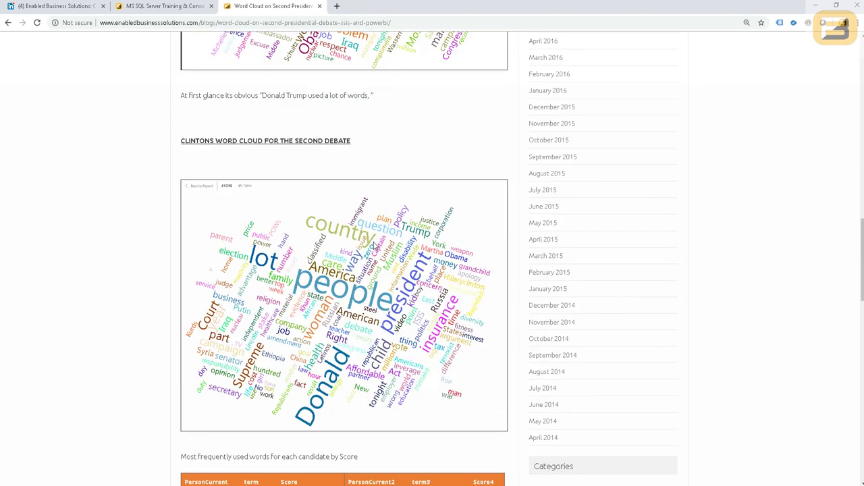
scroll(372, 245, "up", 5)
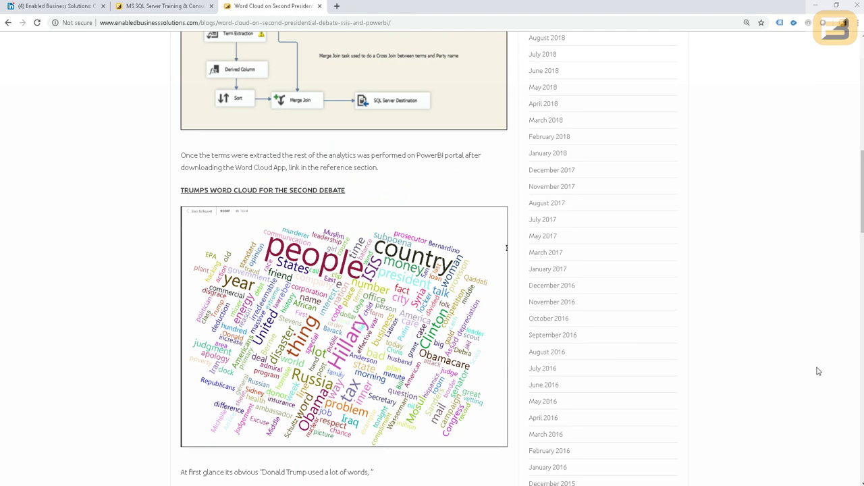
scroll(627, 295, "up", 1)
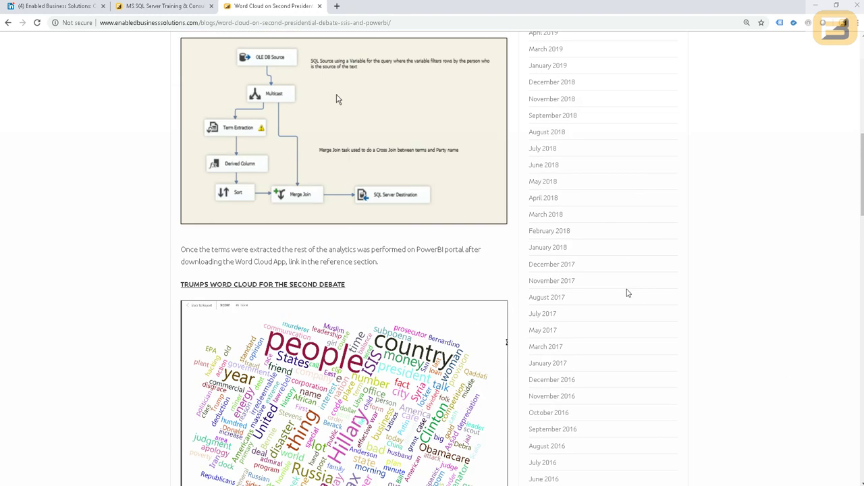
scroll(628, 293, "down", 2)
scroll(626, 293, "up", 3)
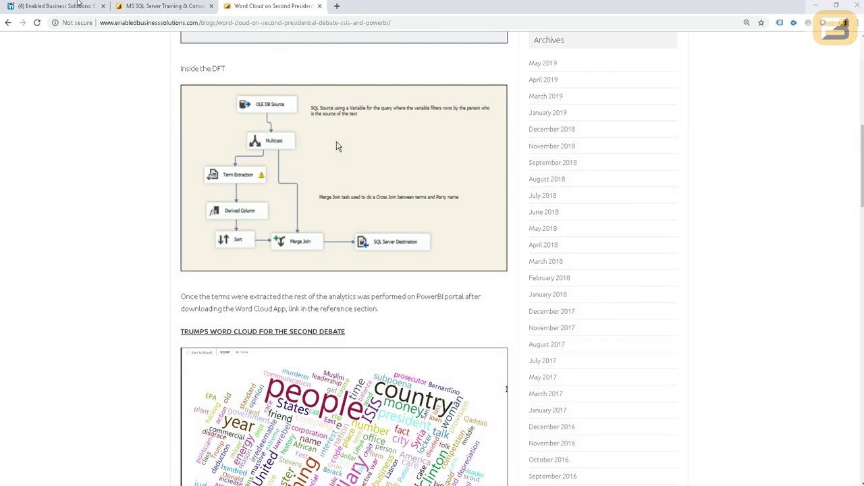
key("ctrl+1")
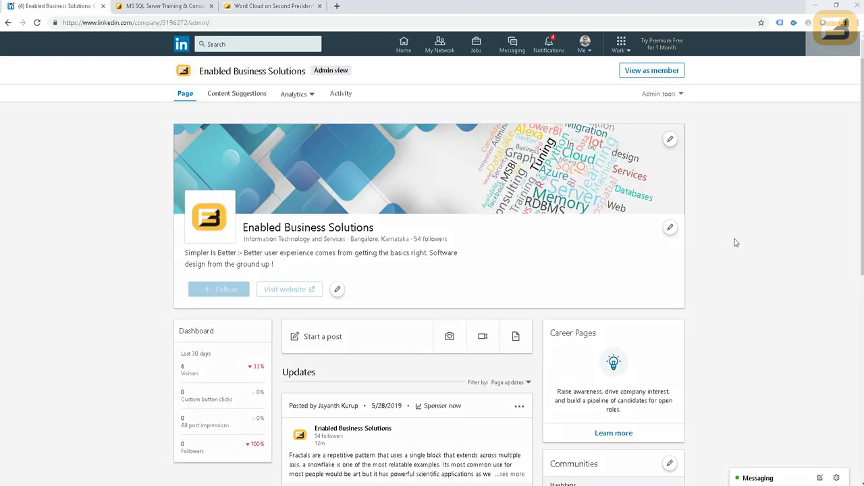